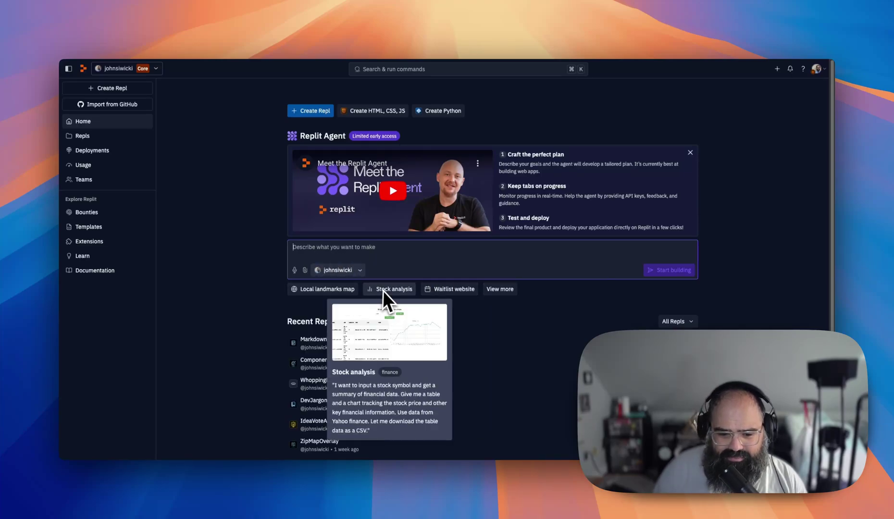
Pick the Waitlist website example prompt (names, emails, database storage) from the prompt gallery
left_click(500, 289)
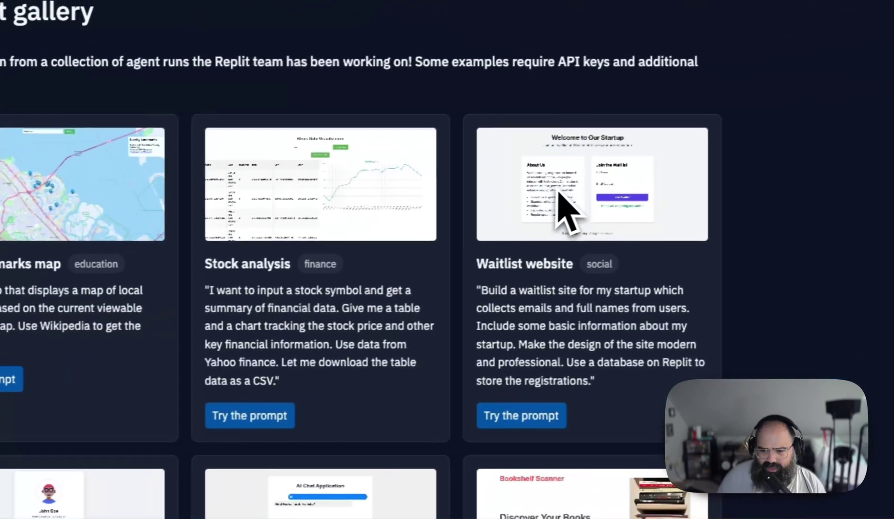
left_click_drag(507, 292, 544, 314)
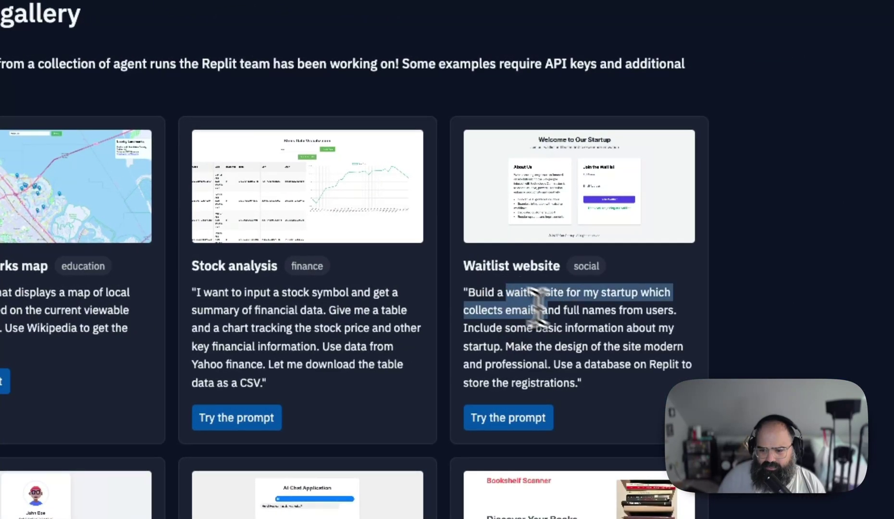
left_click(555, 337)
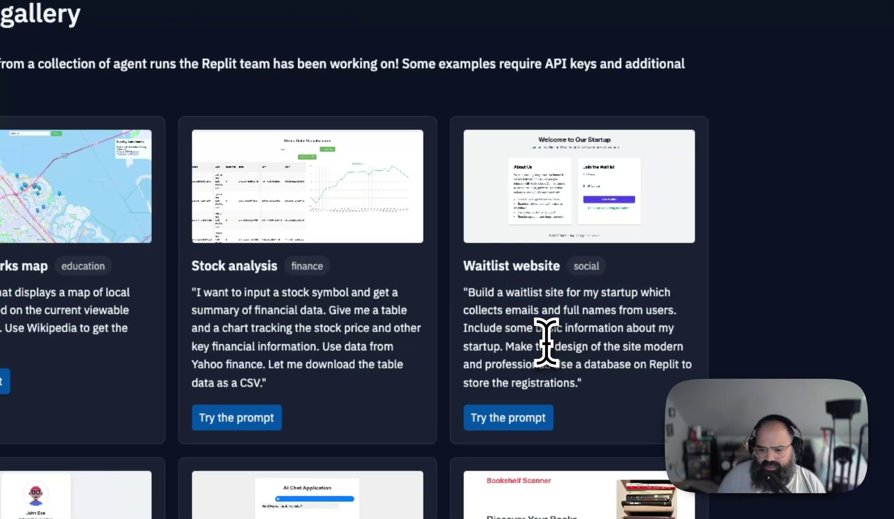
scroll(604, 278, "down", 3)
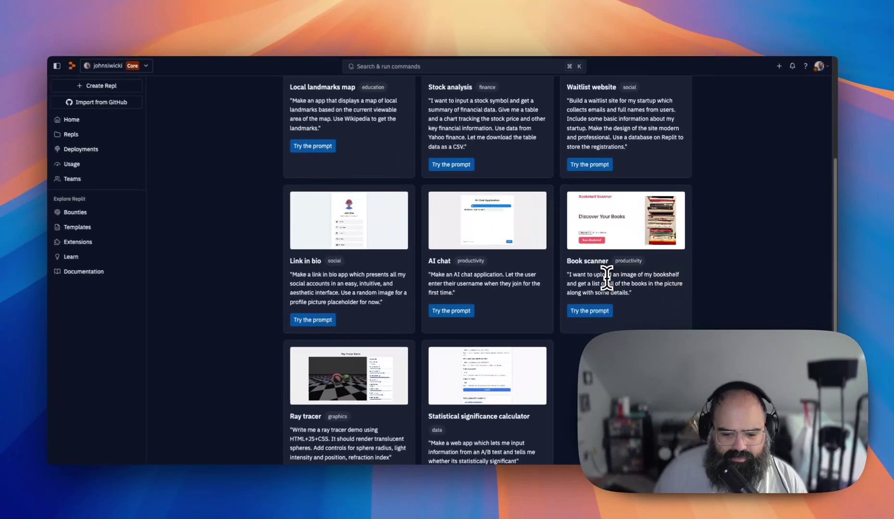
scroll(604, 277, "up", 1)
scroll(604, 278, "up", 3)
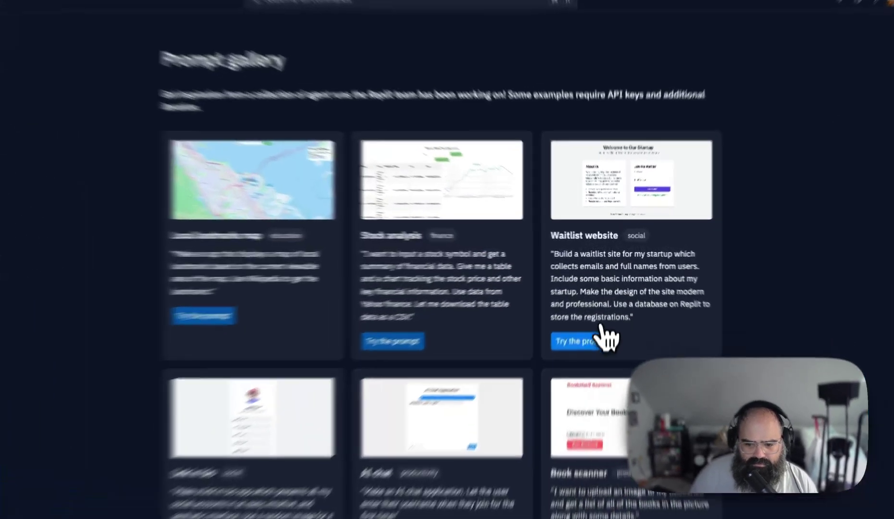
left_click(600, 337)
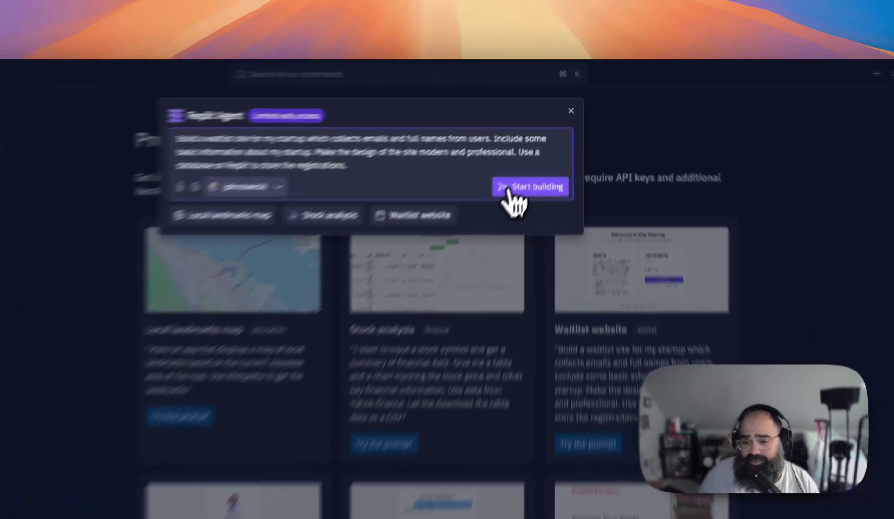
Start building, add the admin dashboard feature to the plan, and approve it
left_click(541, 145)
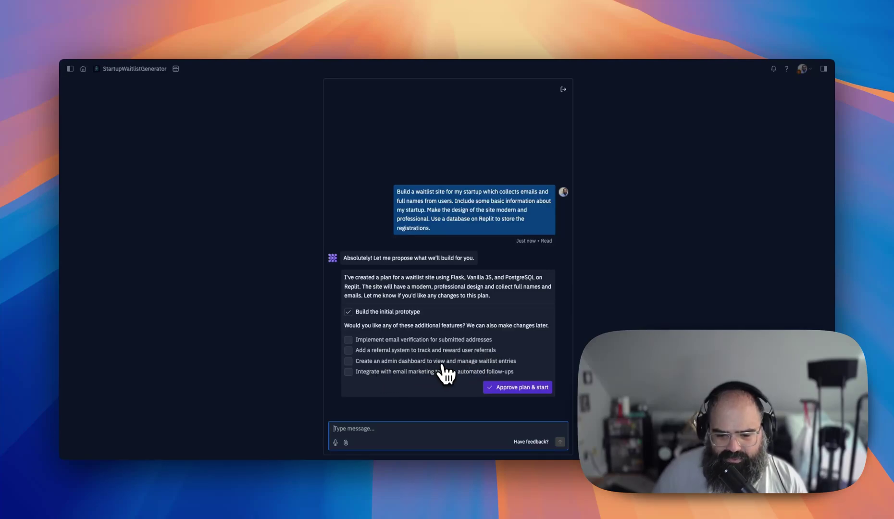
left_click(349, 361)
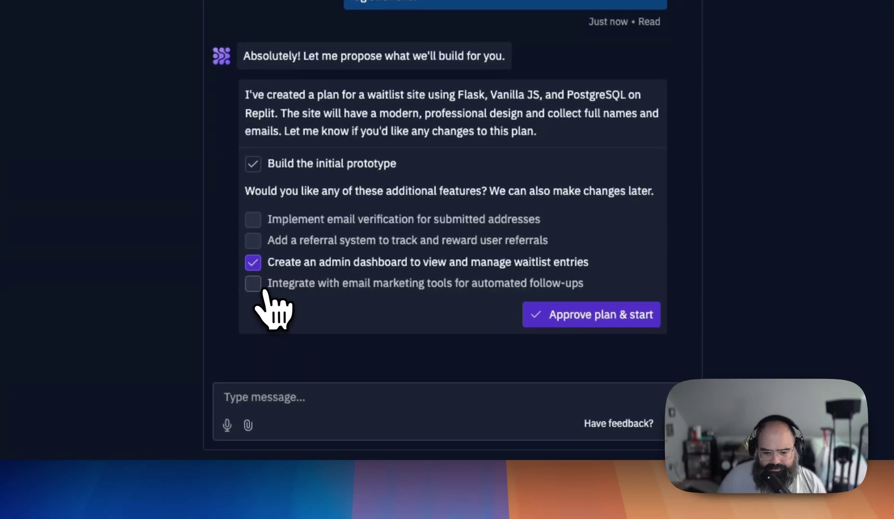
left_click(616, 320)
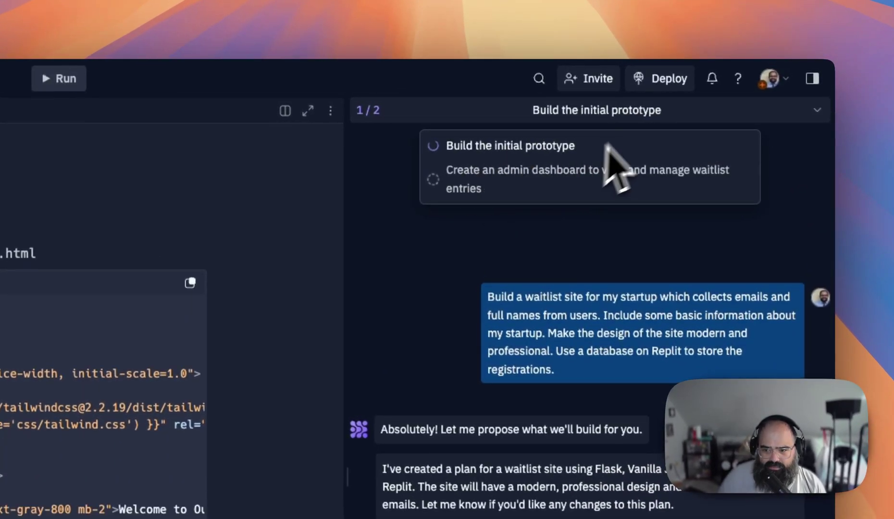
Watch the Agent's task progress list while the prototype builds
left_click(632, 112)
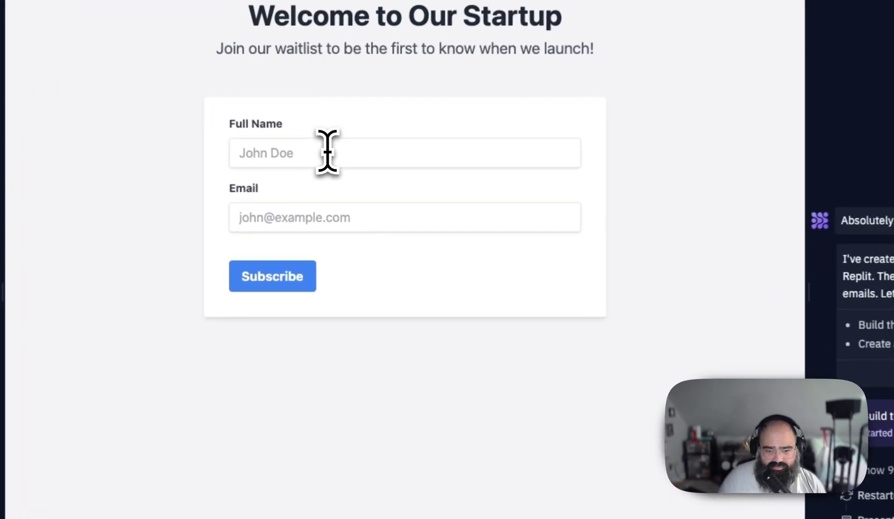
left_click(343, 196)
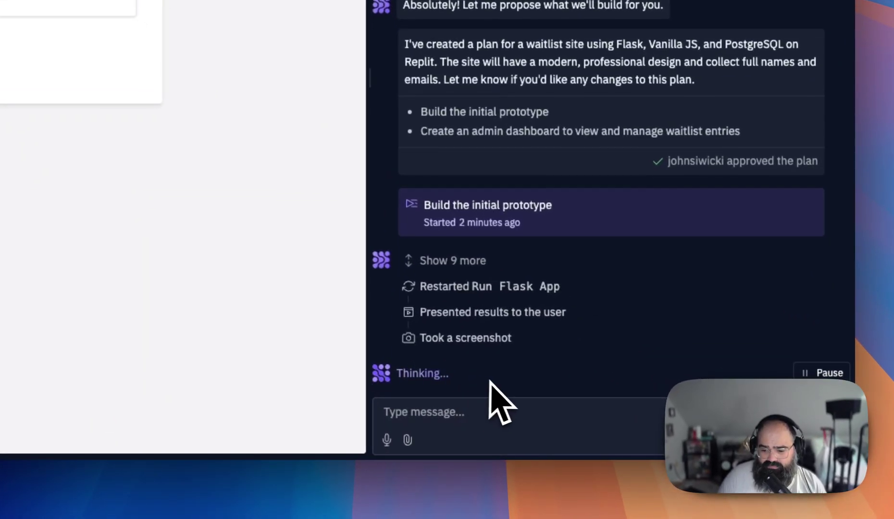
double_click(409, 373)
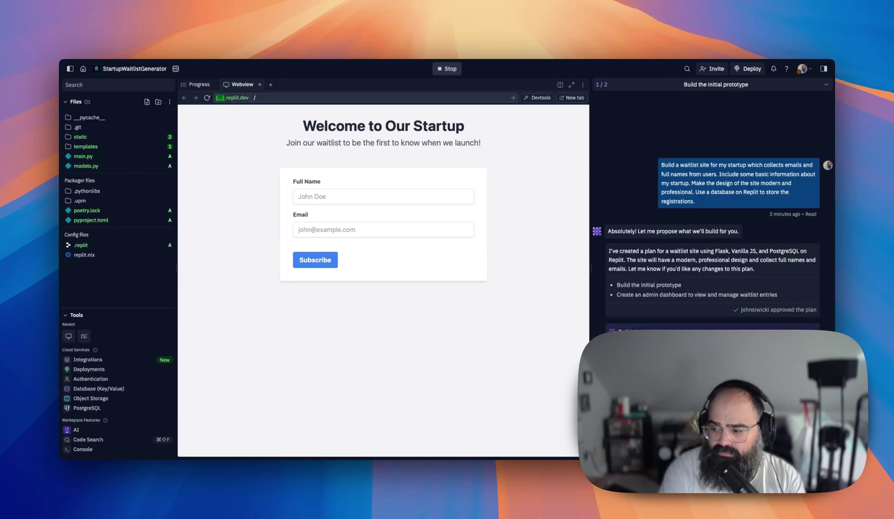
scroll(713, 230, "down", 1)
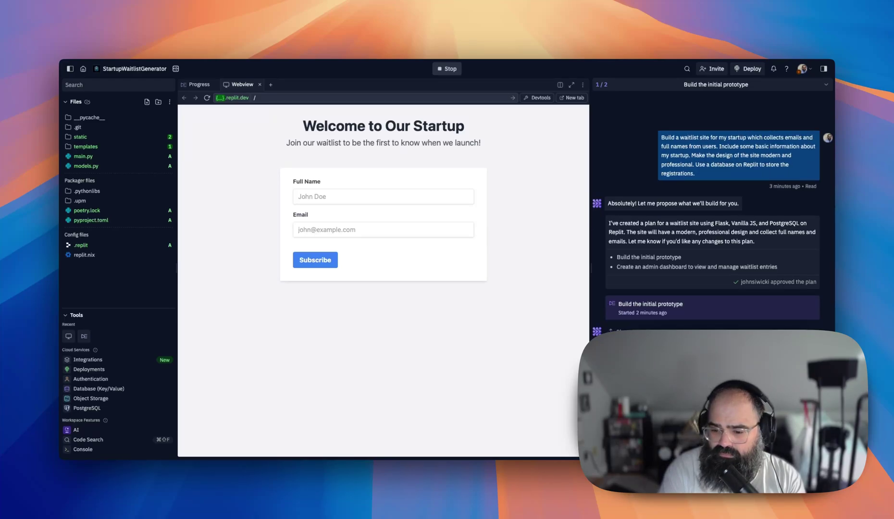
scroll(713, 233, "up", 1)
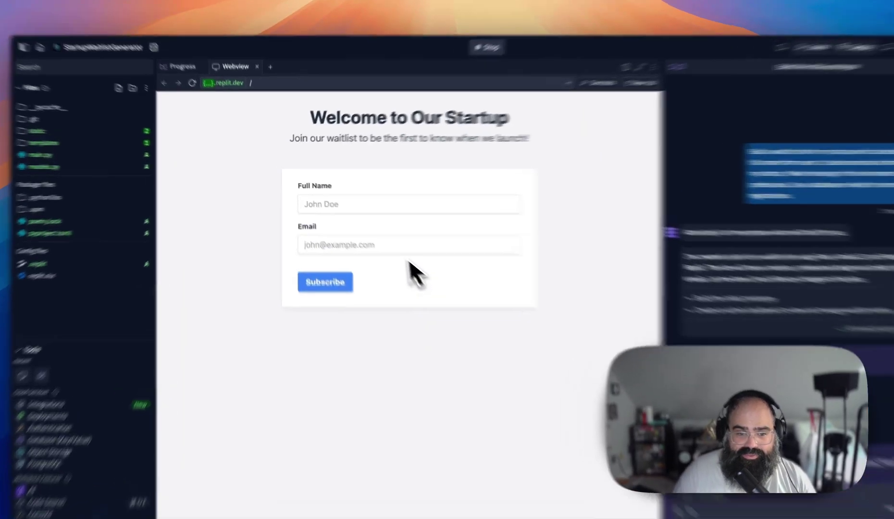
Submit a John Doe test signup and check the 'Thank you for subscribing!' message
left_click(354, 203)
type("John Doe")
key("Tab")
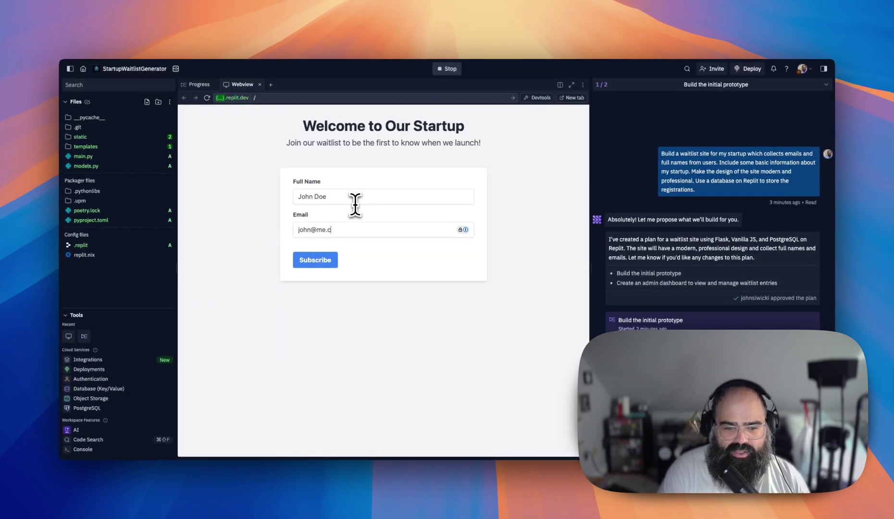
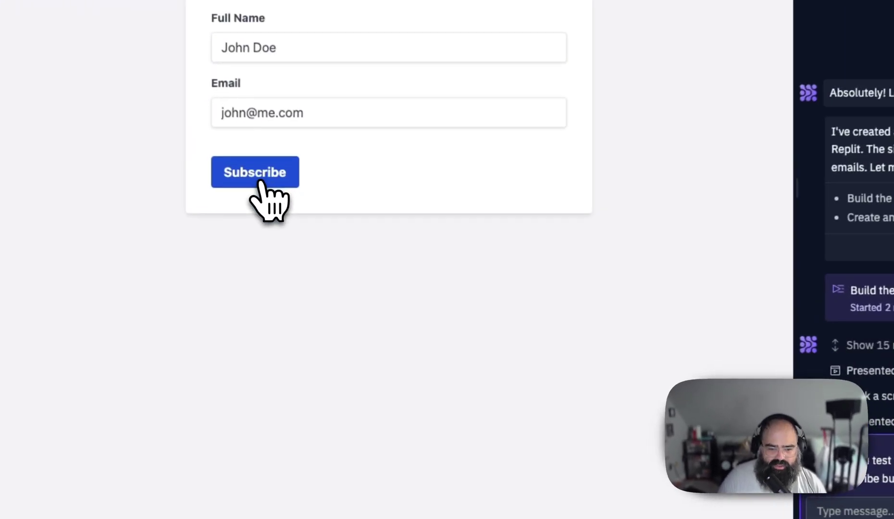
left_click(262, 182)
left_click_drag(312, 234, 498, 260)
left_click(527, 267)
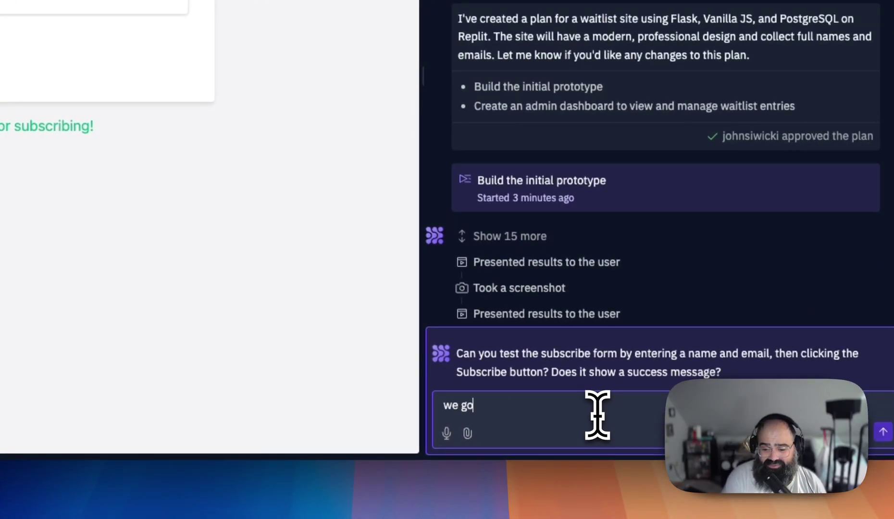
type("t it")
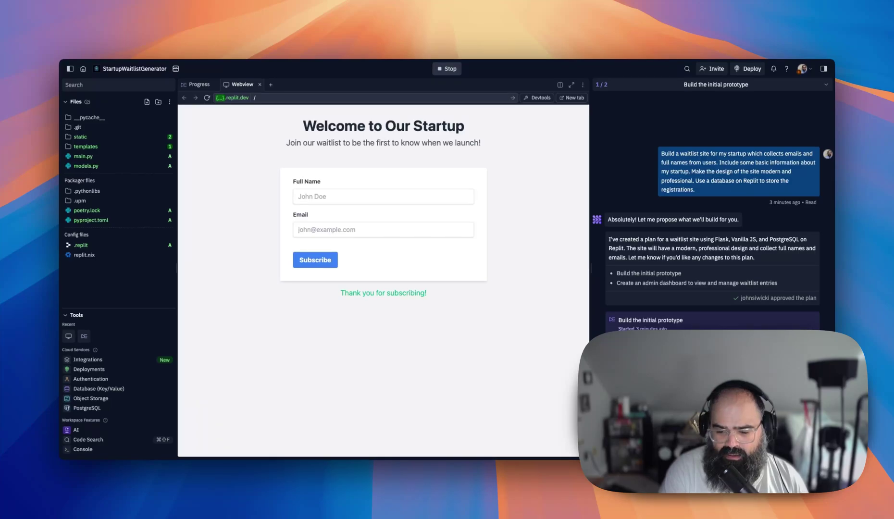
scroll(713, 209, "down", 2)
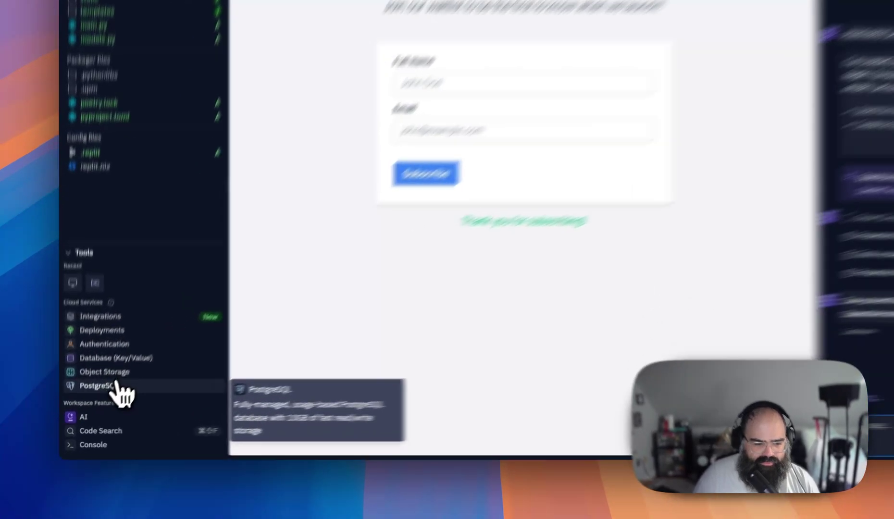
Inspect the PostgreSQL subscriber table rows for the test signup, then close the database view
left_click(97, 385)
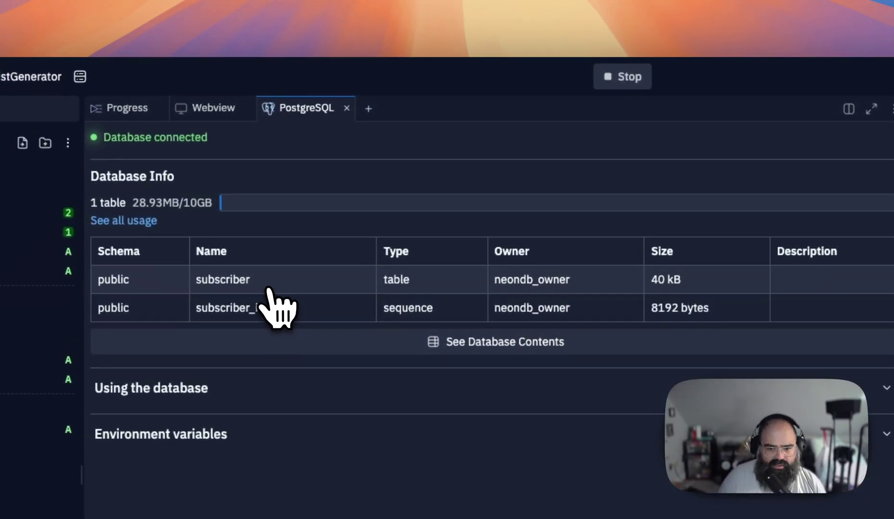
left_click(279, 270)
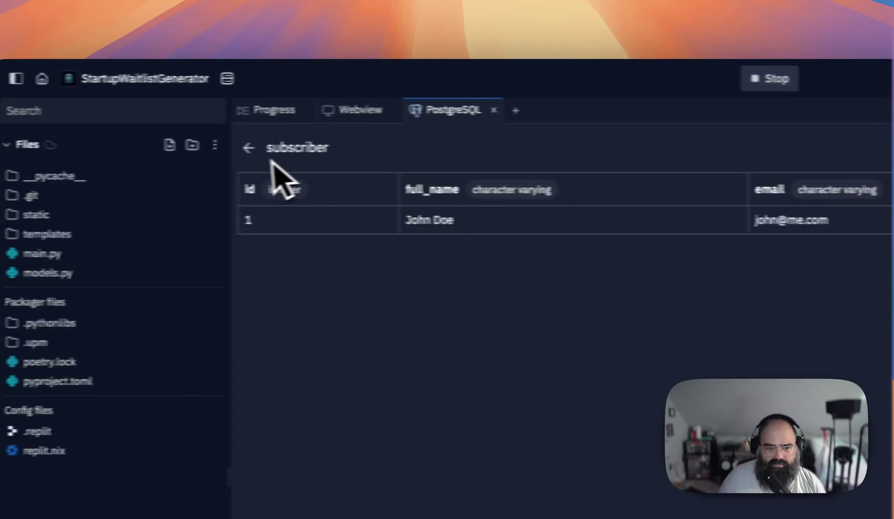
left_click(288, 146)
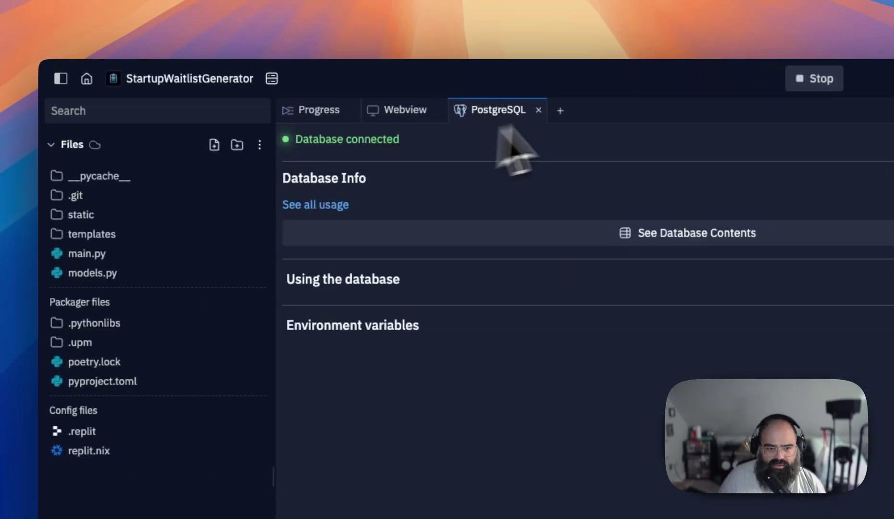
left_click(538, 110)
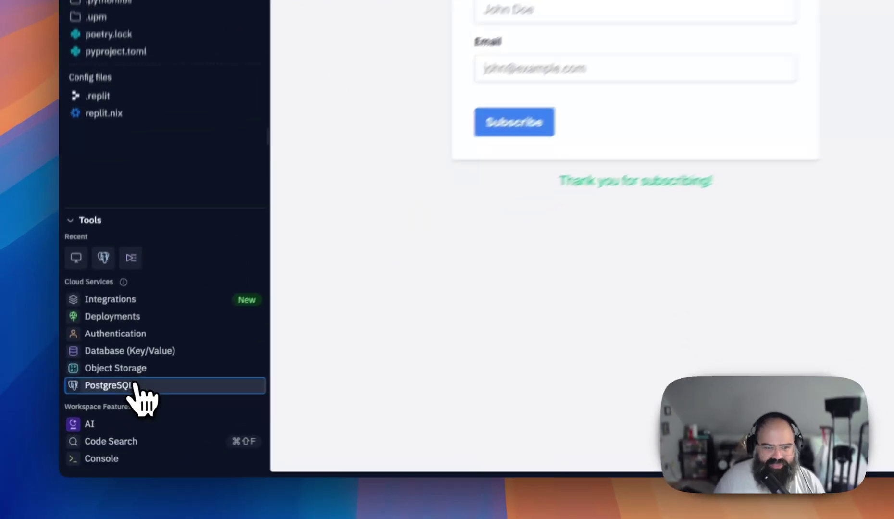
Recheck the subscriber table contents and close the database view again
left_click(88, 407)
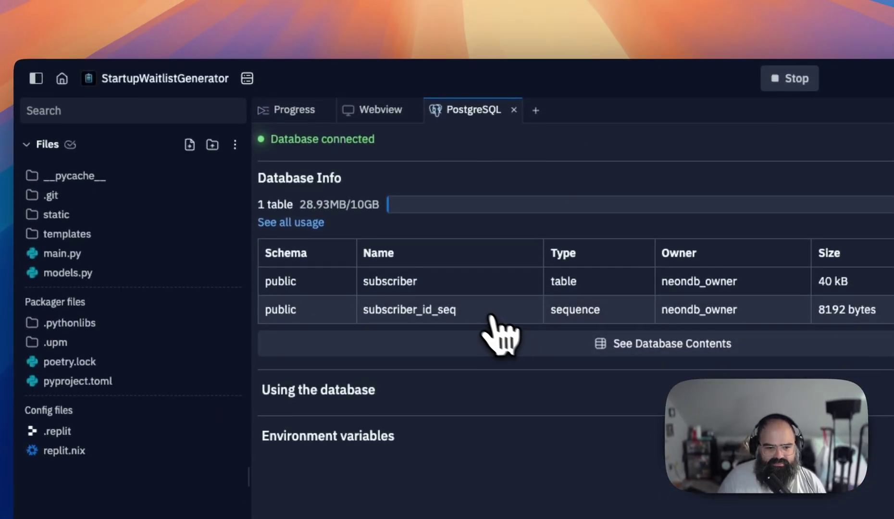
left_click(475, 289)
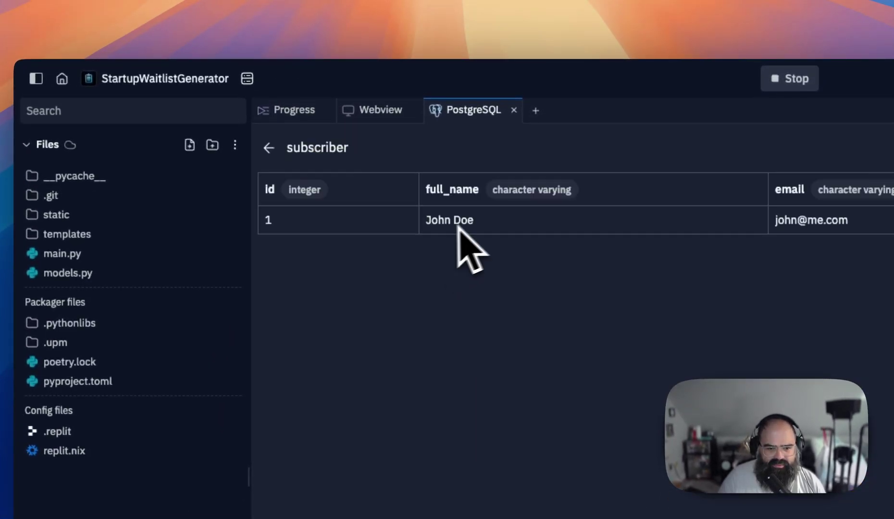
left_click(268, 147)
left_click(513, 109)
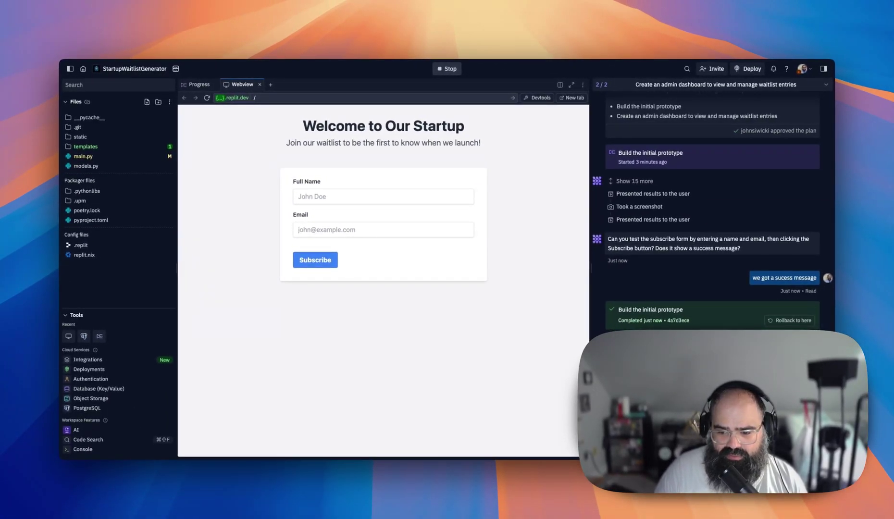
Open the admin.html template and delete John Doe's entry on the /admin dashboard
left_click(77, 147)
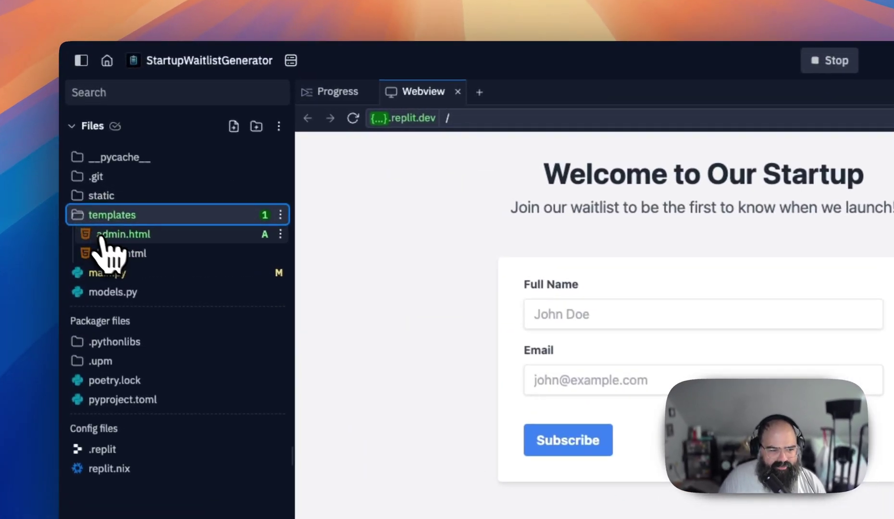
left_click(105, 235)
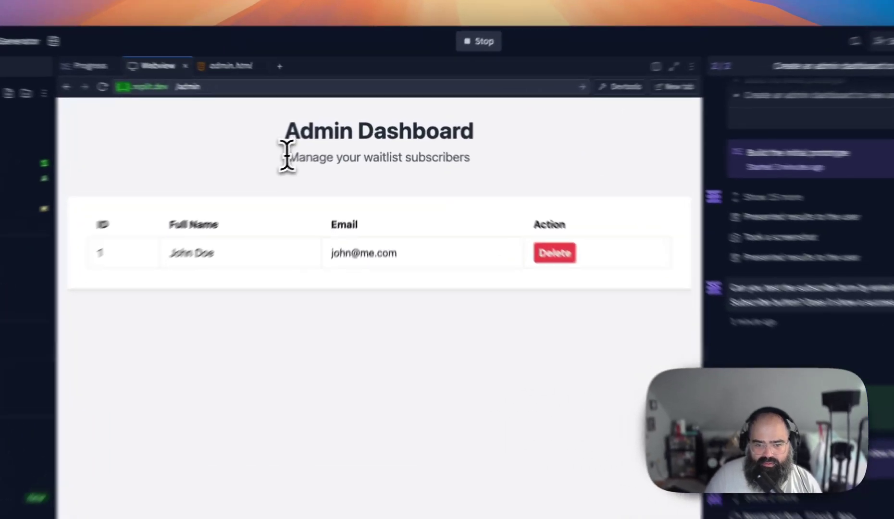
left_click_drag(321, 142, 422, 143)
left_click(332, 128)
left_click_drag(272, 138, 469, 162)
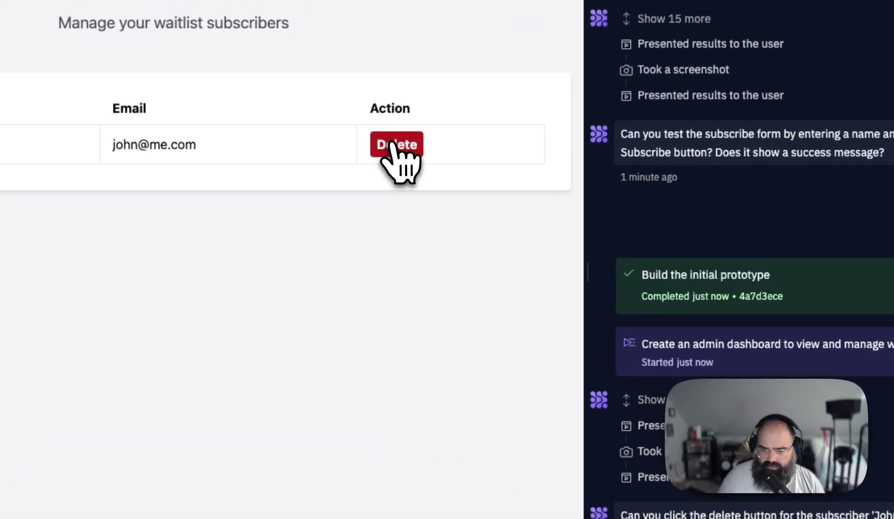
left_click(495, 204)
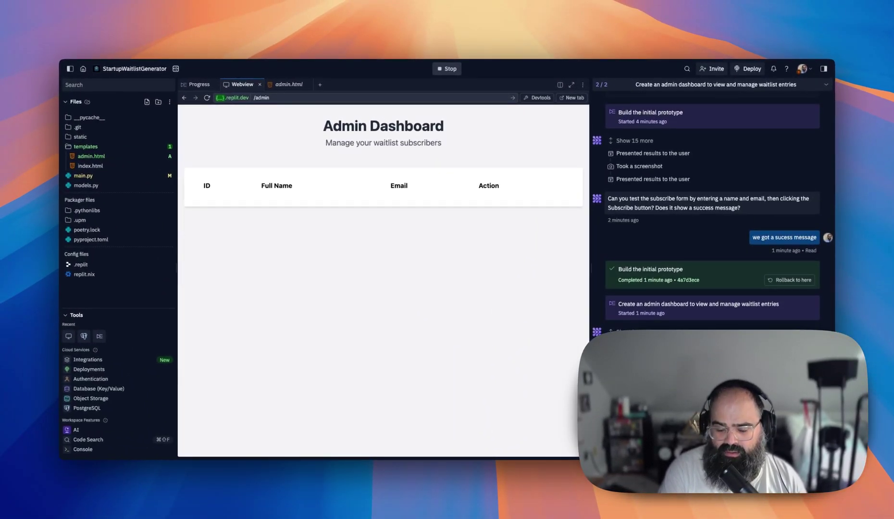
scroll(712, 209, "up", 1)
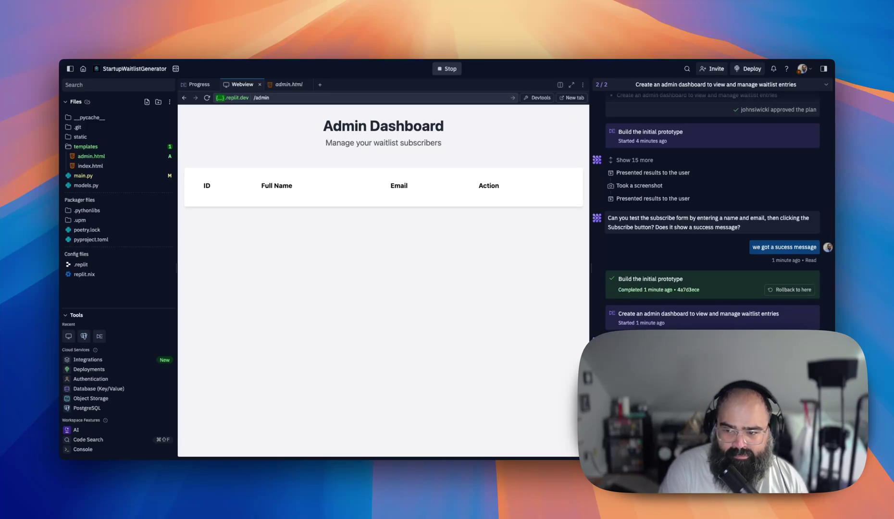
scroll(712, 209, "down", 2)
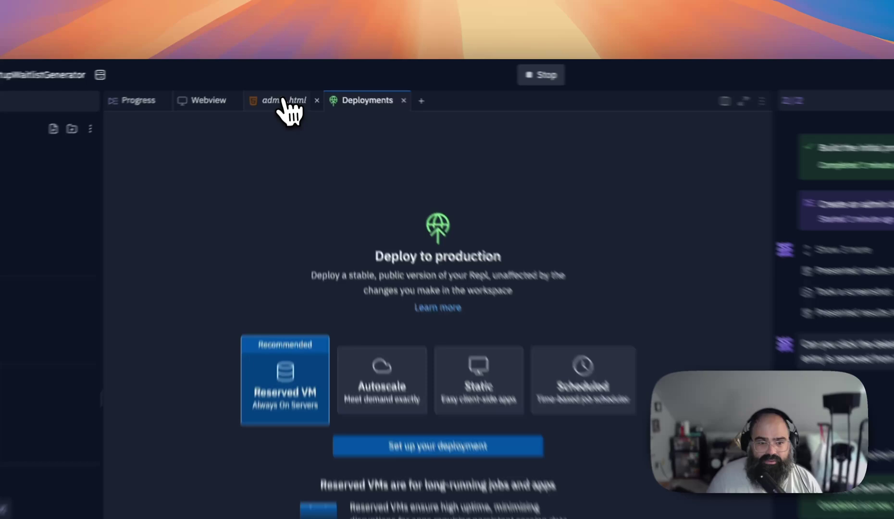
Close admin.html and point the Webview back to the waitlist home page
left_click(289, 85)
left_click(363, 111)
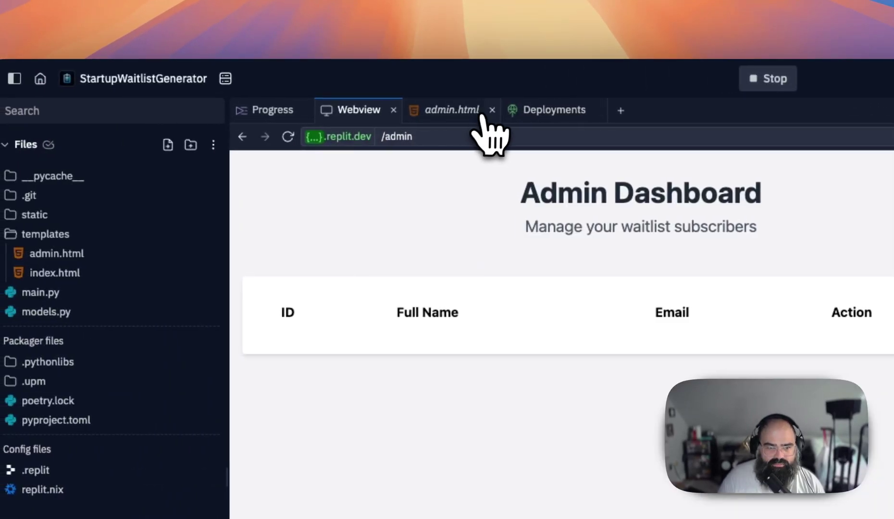
left_click(492, 110)
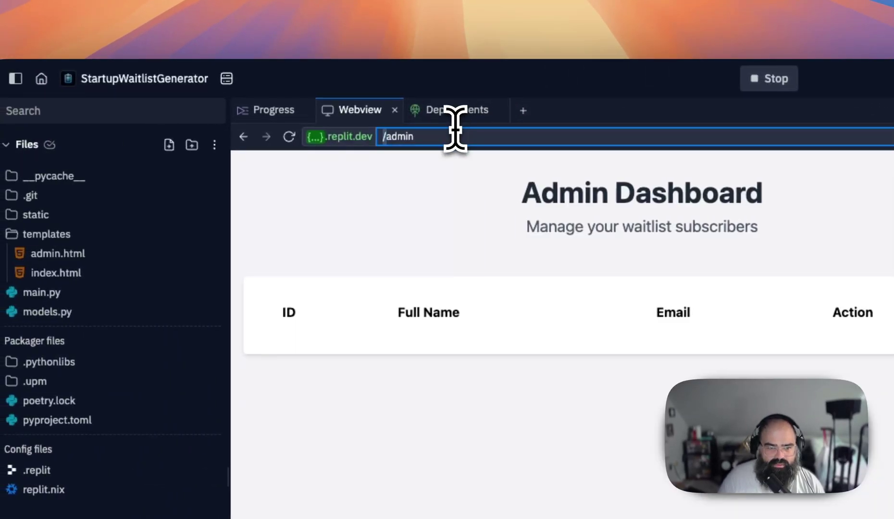
double_click(456, 133)
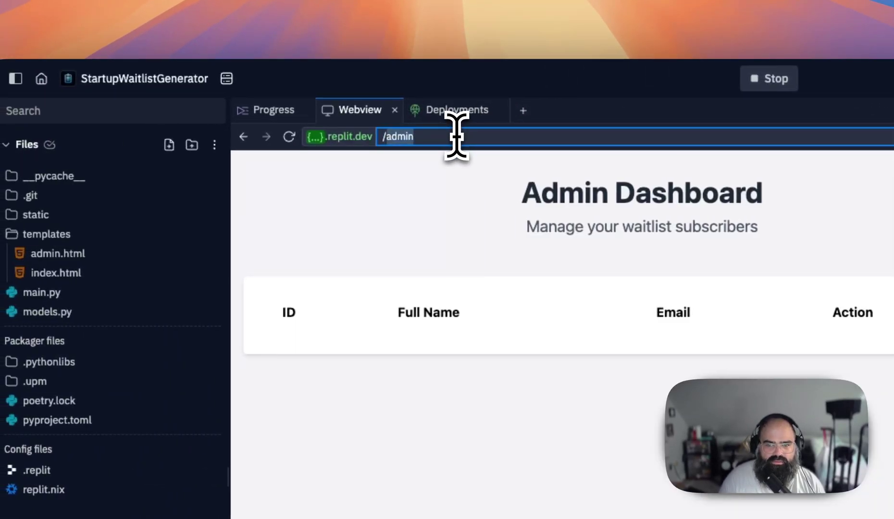
key("BackSpace")
key("Return")
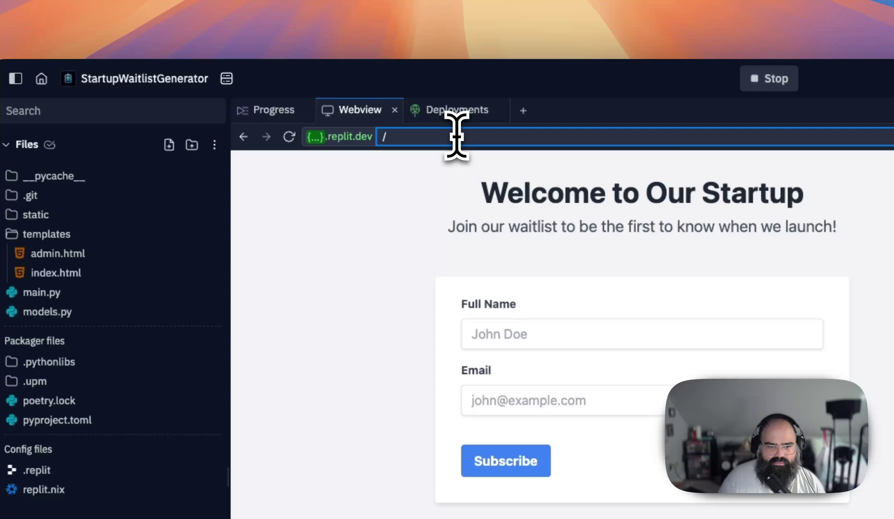
left_click(524, 335)
type("John Test")
key("Tab")
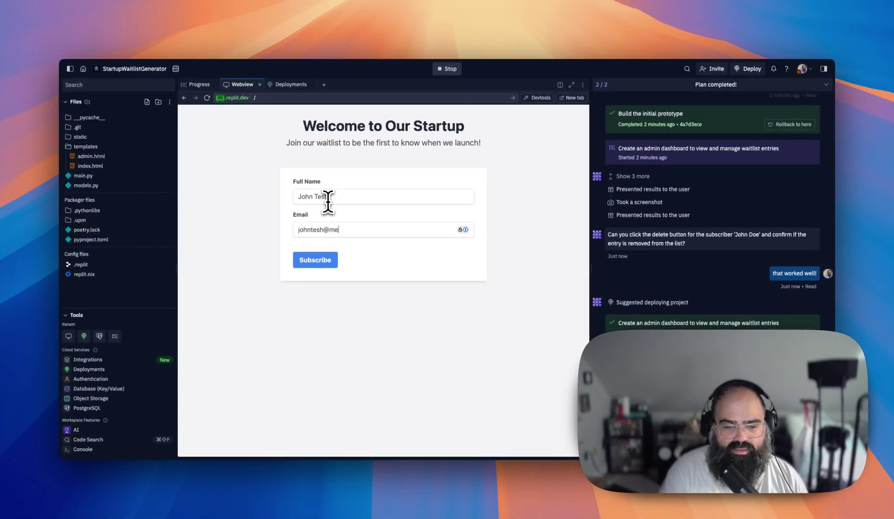
left_click(315, 261)
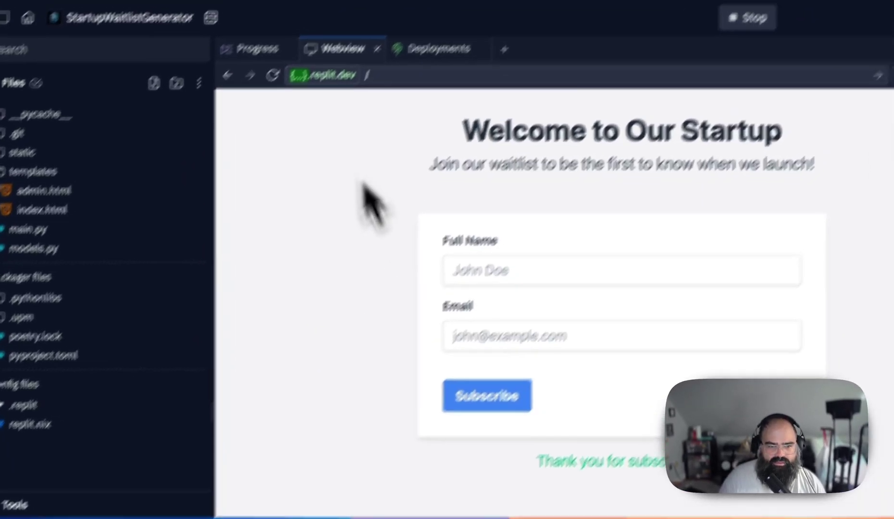
left_click(412, 61)
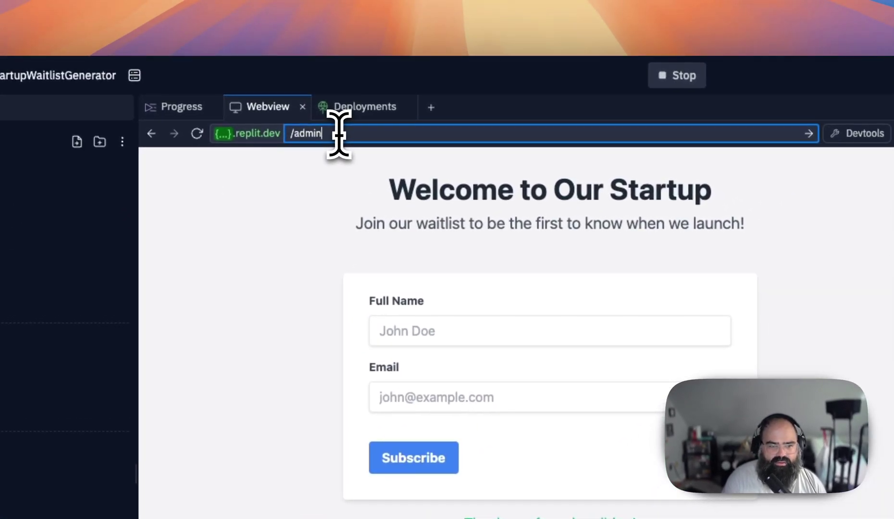
key("Return")
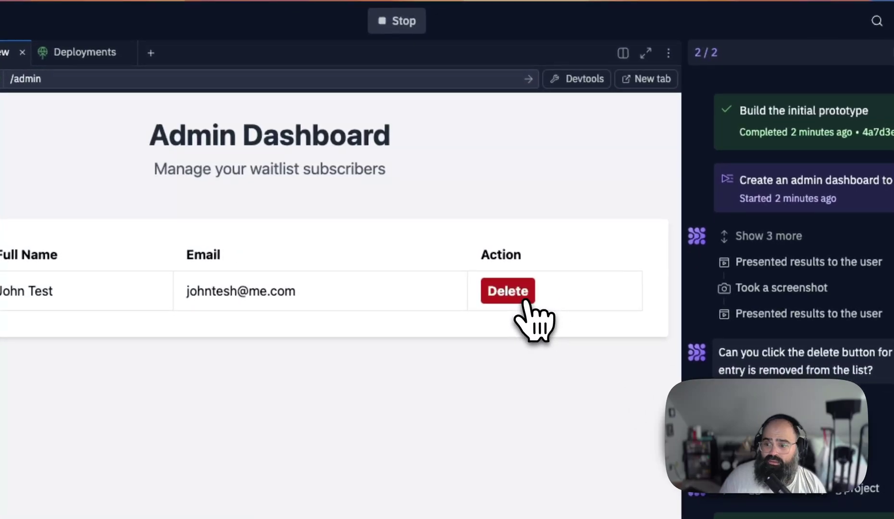
left_click(515, 305)
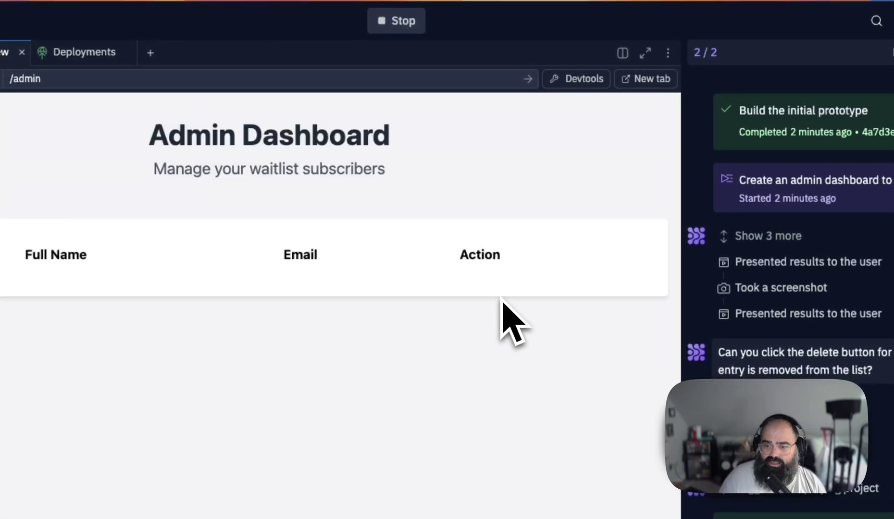